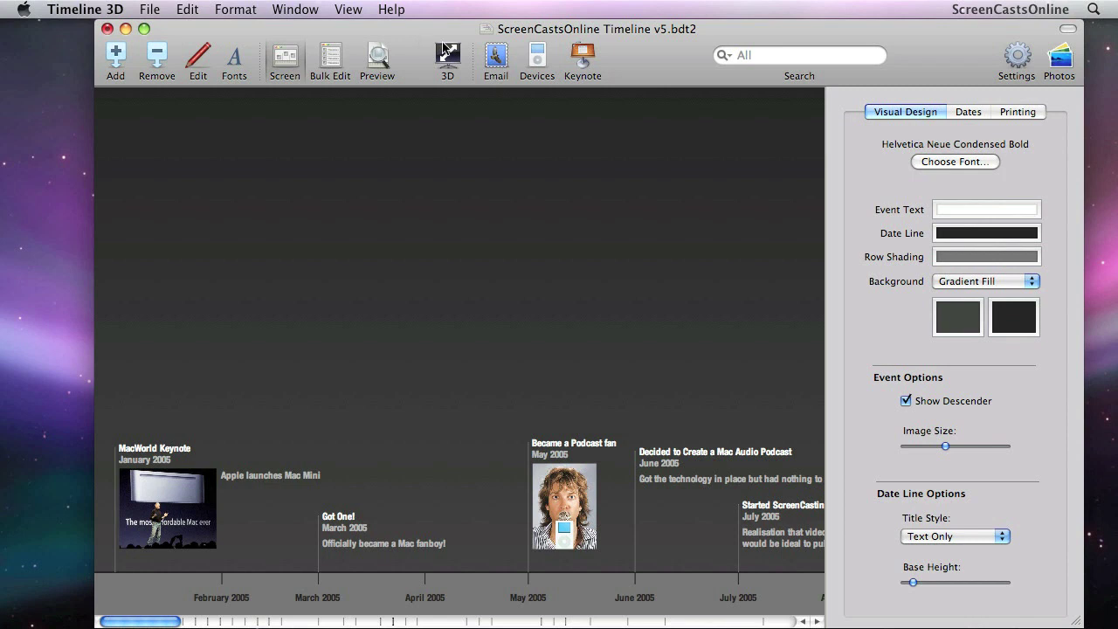
Export the timeline as an HD 720p QuickTime movie with a 10.00-second event duration
left_click(587, 54)
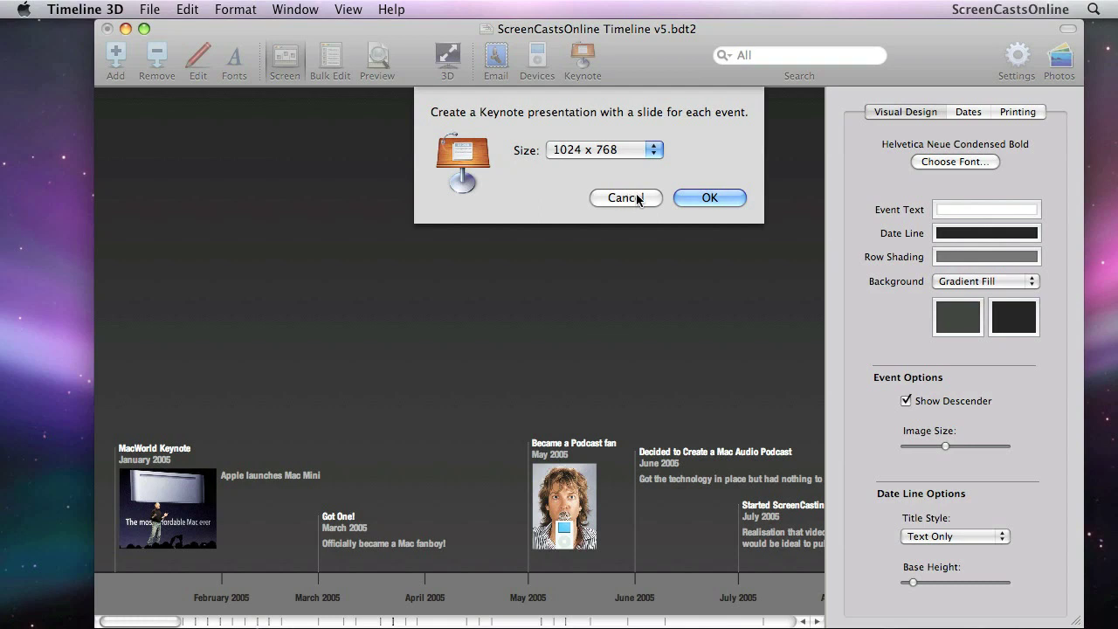
left_click(642, 198)
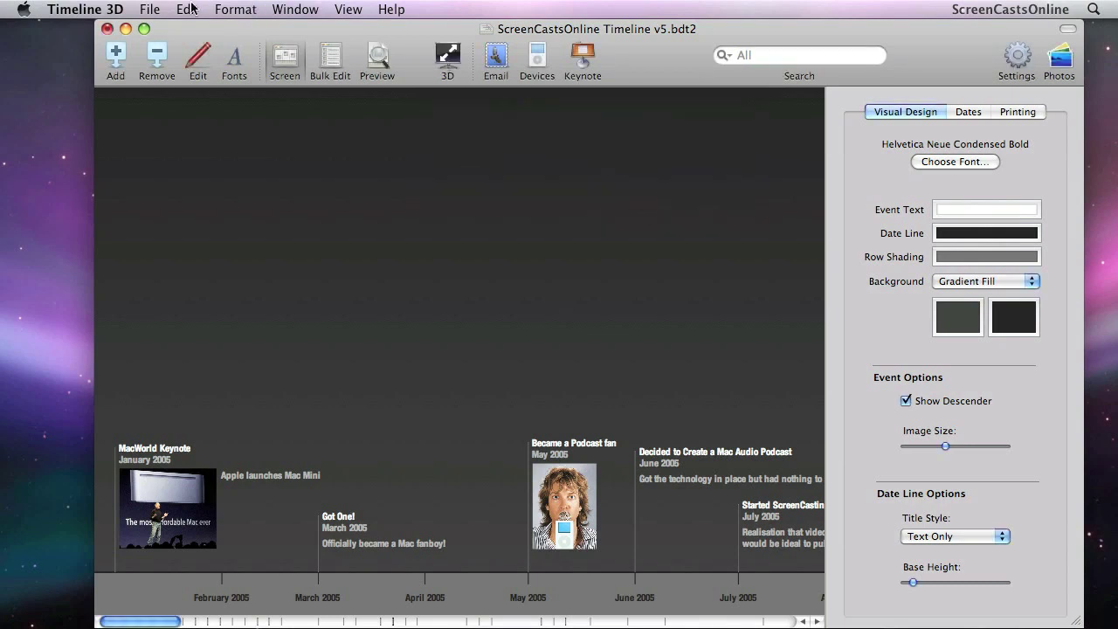
left_click(148, 11)
mouse_move(183, 192)
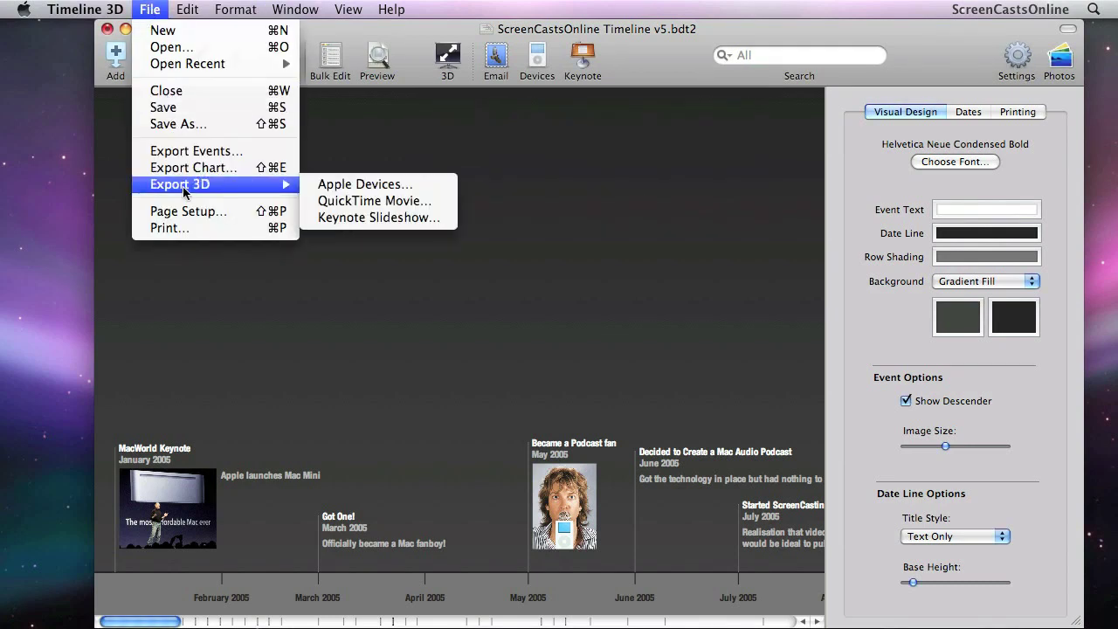
left_click(335, 205)
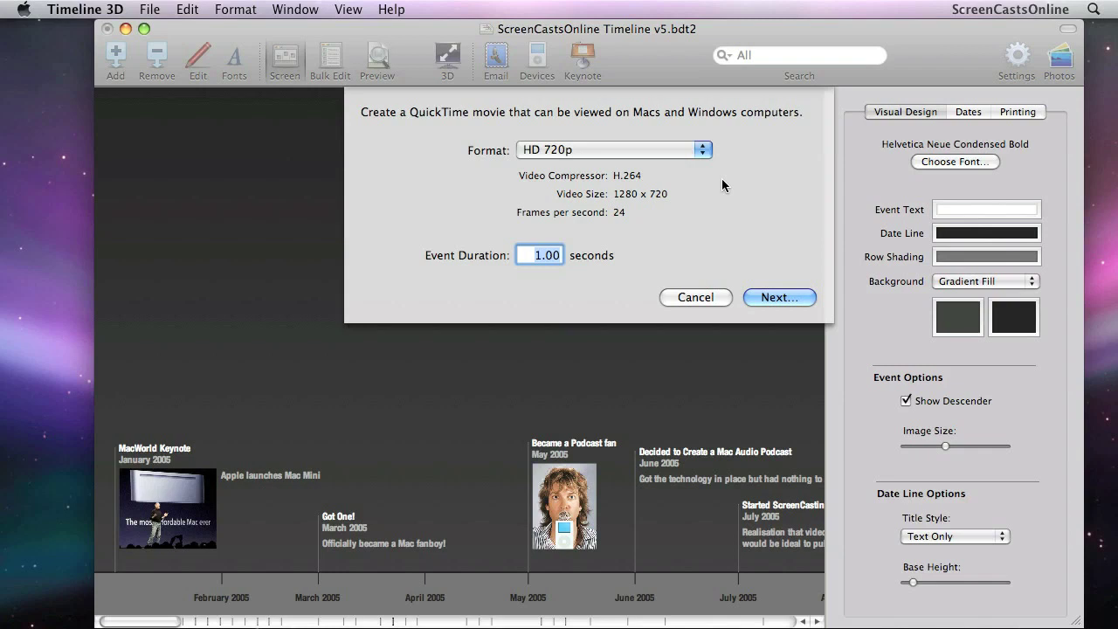
left_click(542, 257)
type("0")
left_click(792, 298)
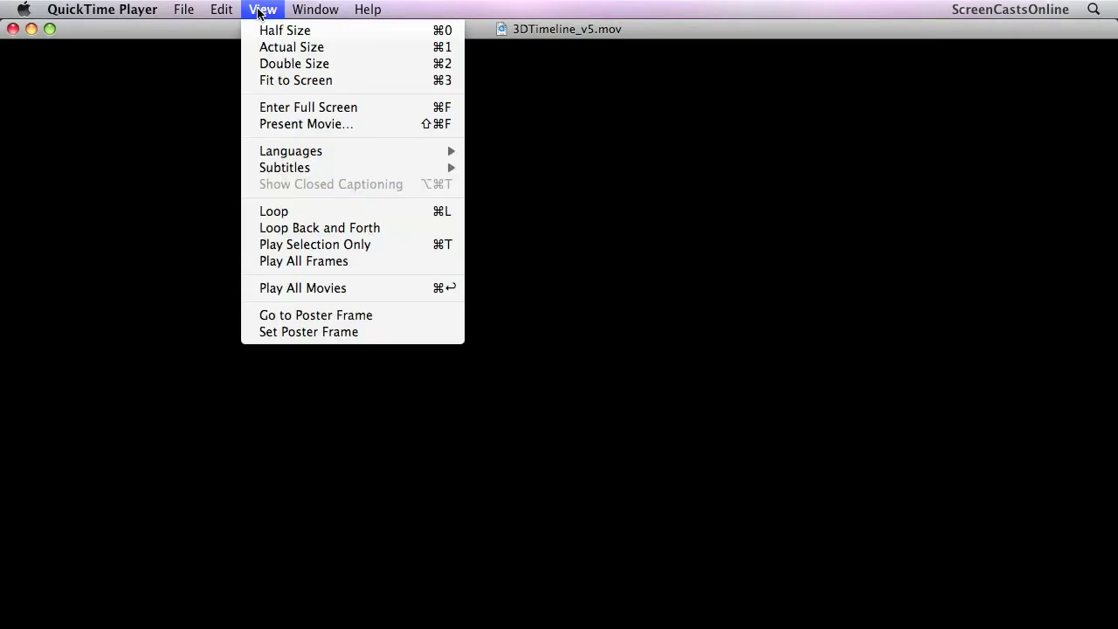
Show the 3DTimeline_v5 movie full screen in QuickTime Player
left_click(277, 108)
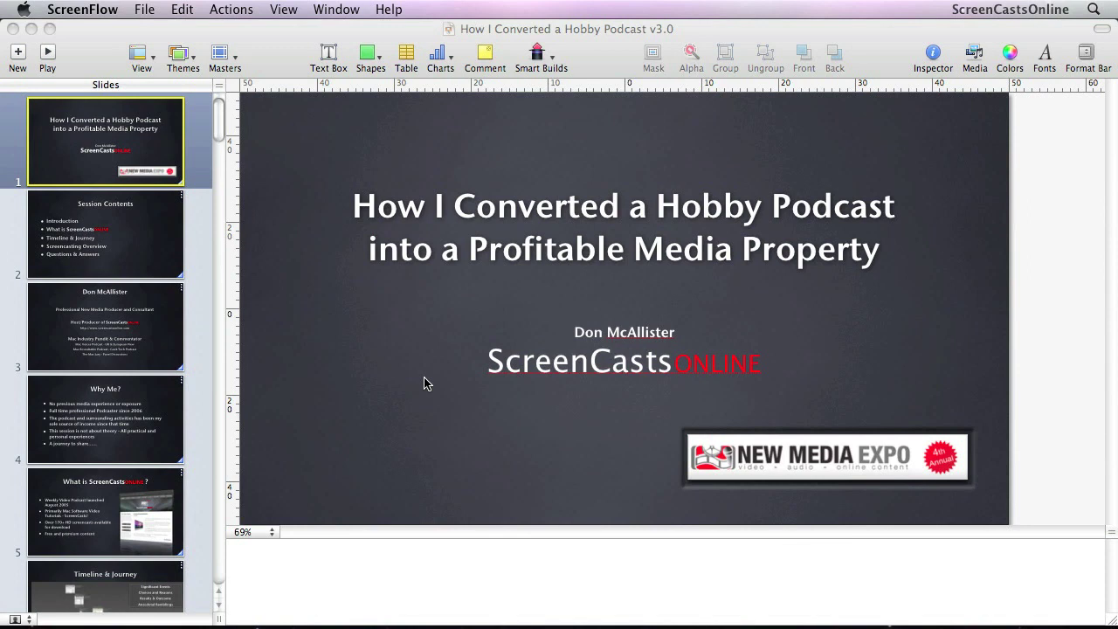
Switch to Keynote and select slide 10, 'Launched ScreenCastsOnline – August 2005'
left_click(281, 55)
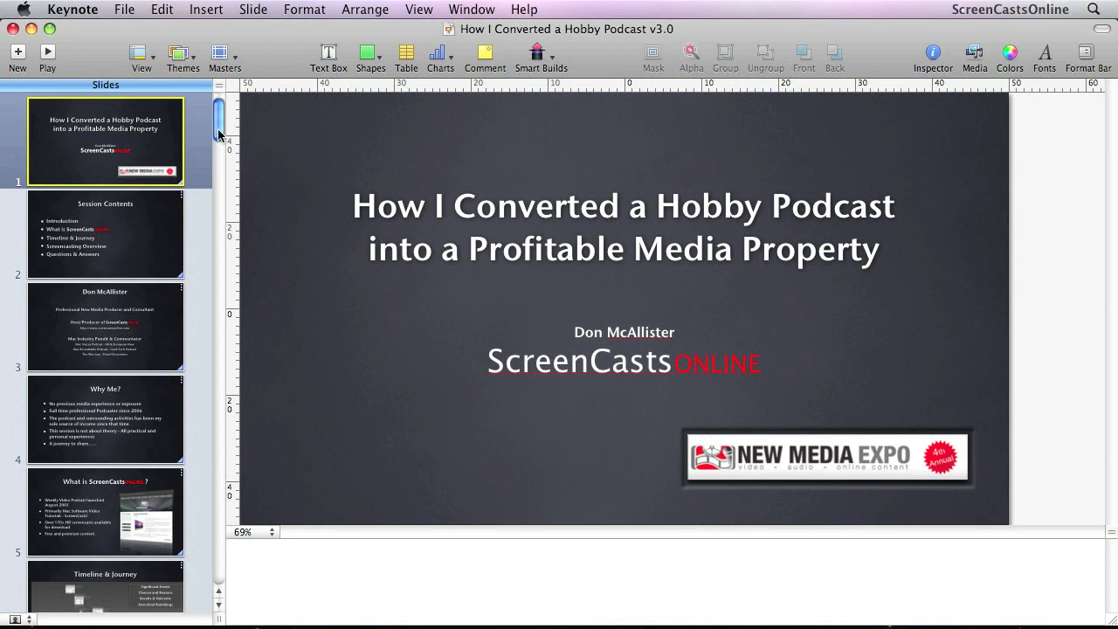
scroll(218, 135, "down", 1)
left_click_drag(218, 135, 231, 186)
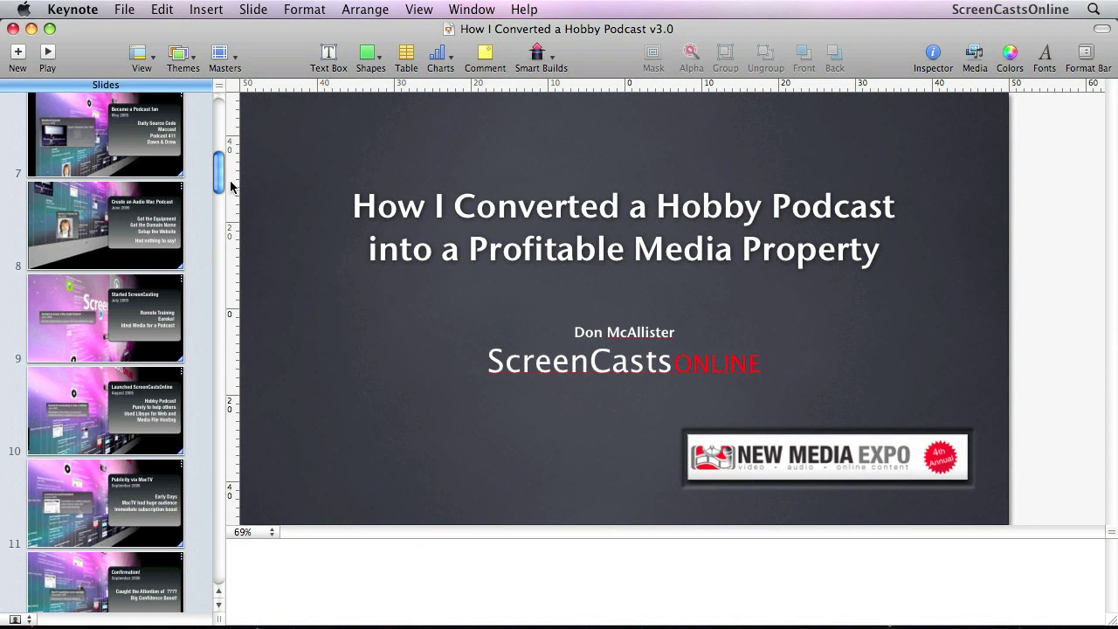
left_click(69, 393)
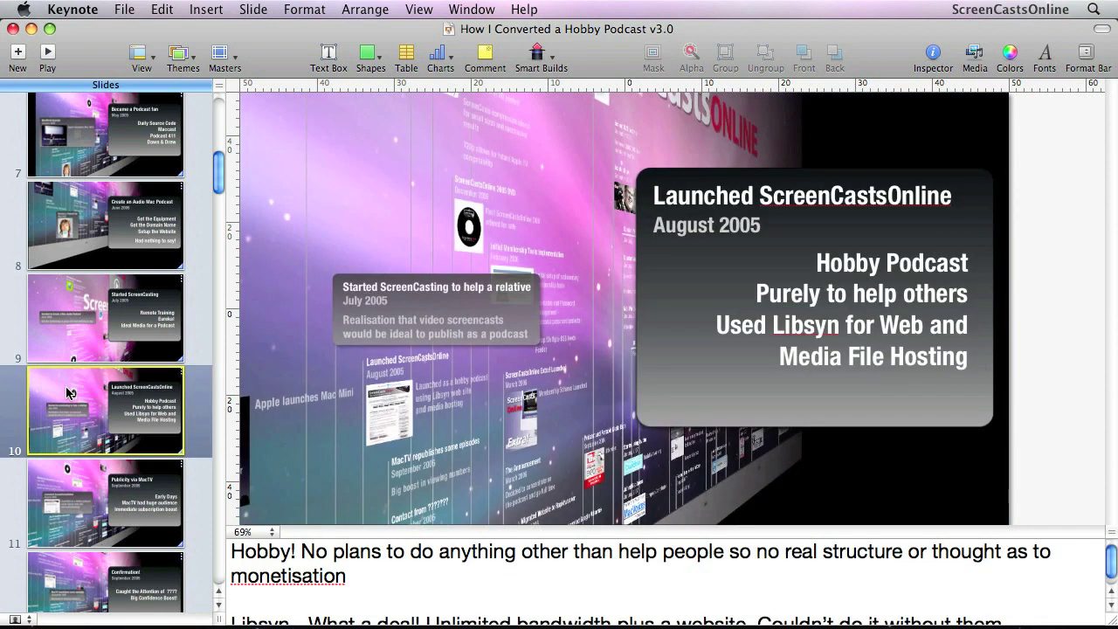
Run the slideshow starting from slide 10
left_click(48, 57)
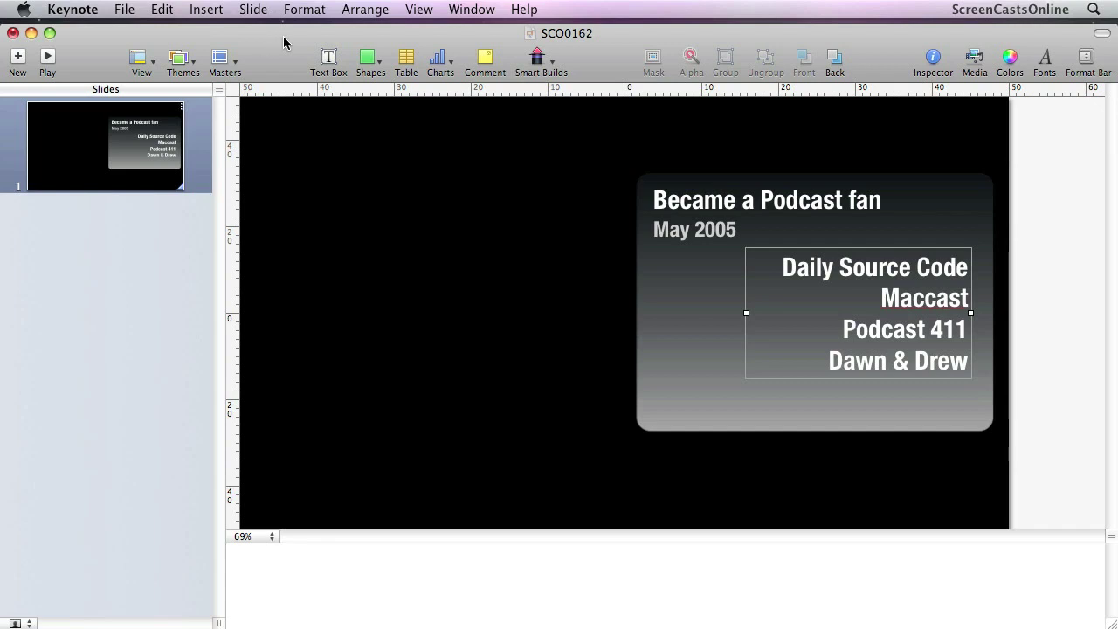
left_click(661, 293)
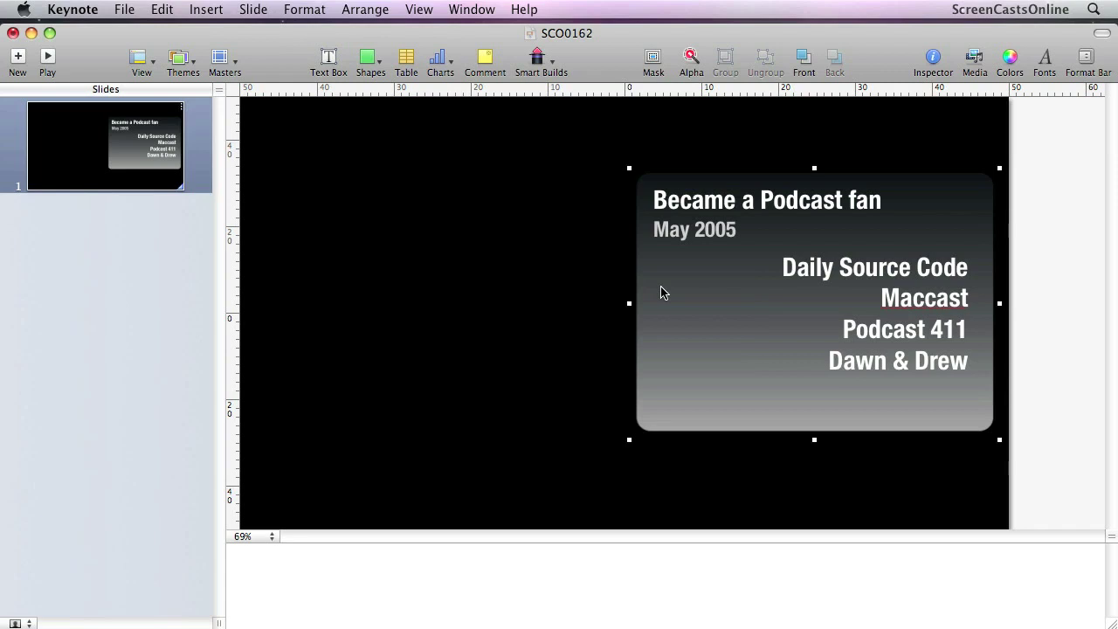
left_click(933, 58)
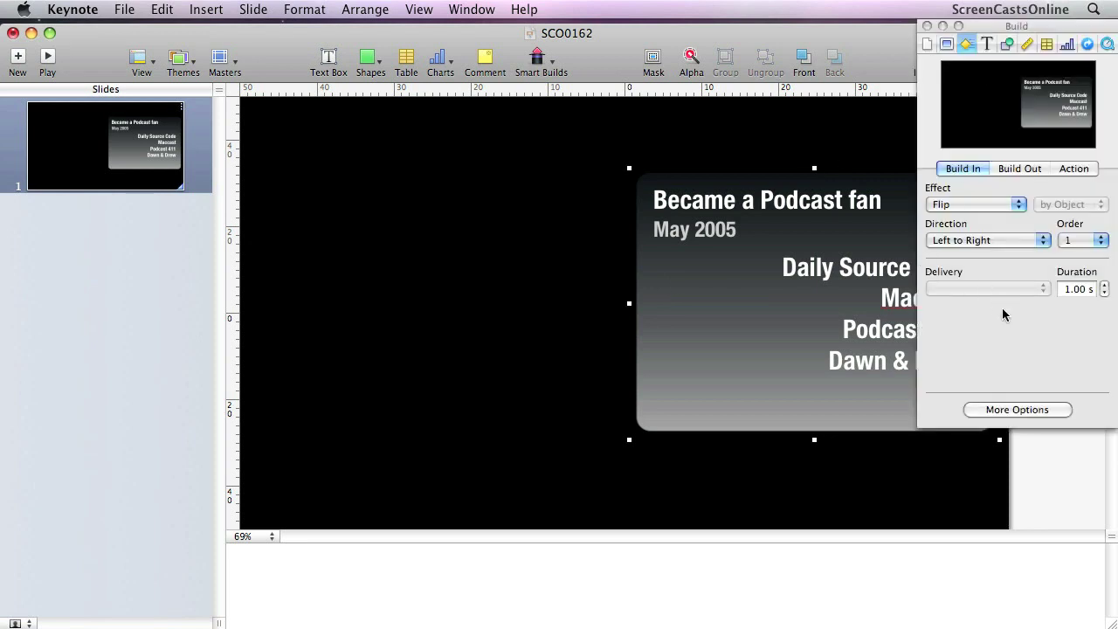
left_click(1009, 408)
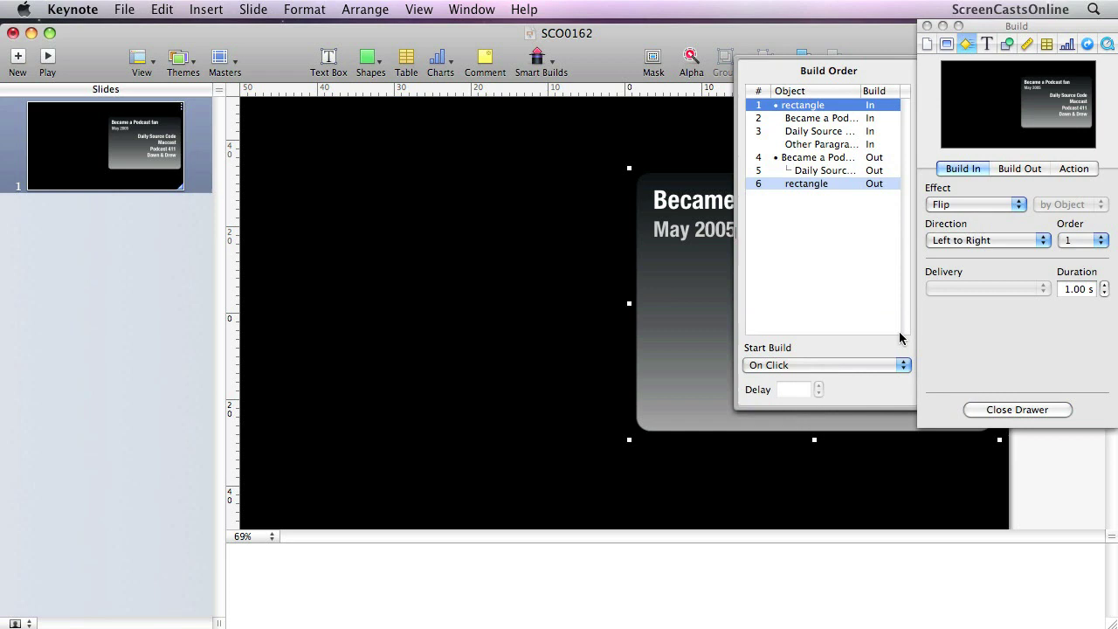
left_click(802, 107)
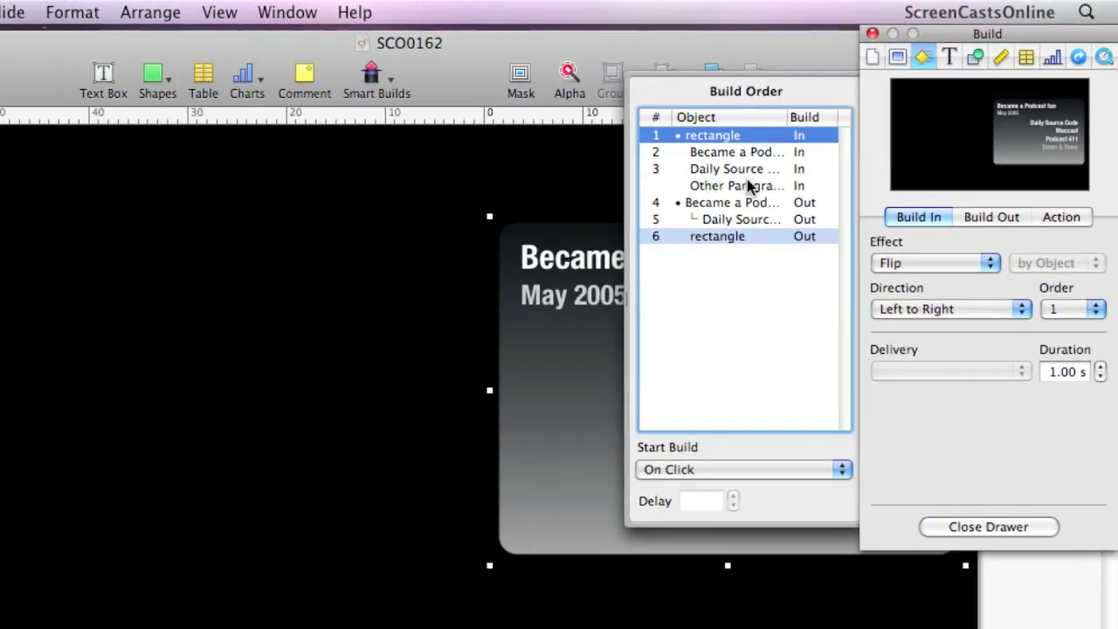
left_click(720, 162)
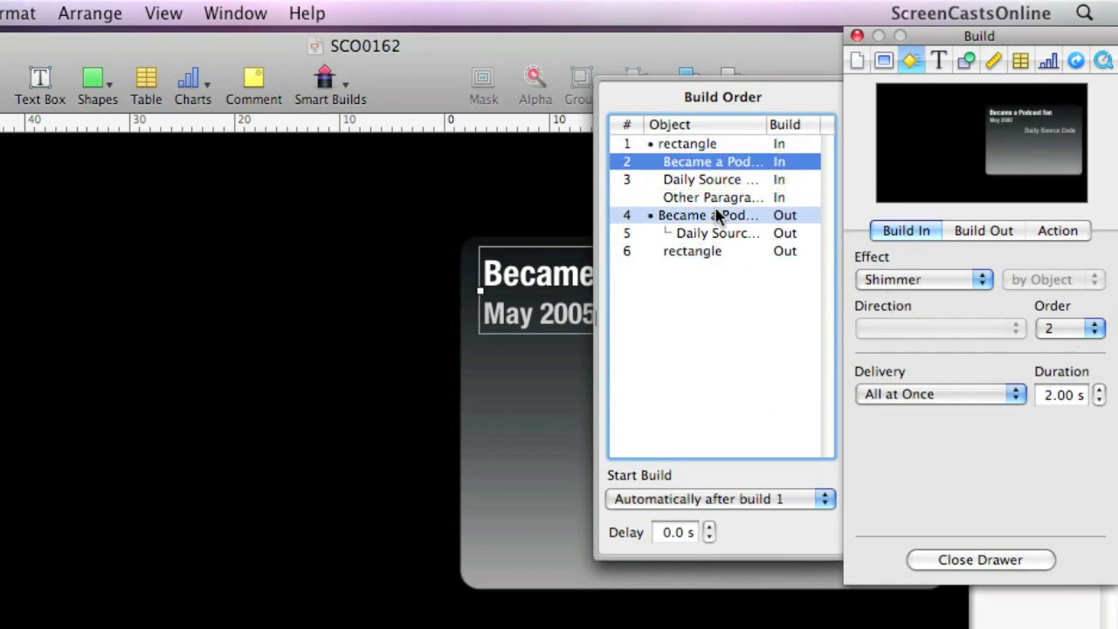
left_click(704, 184)
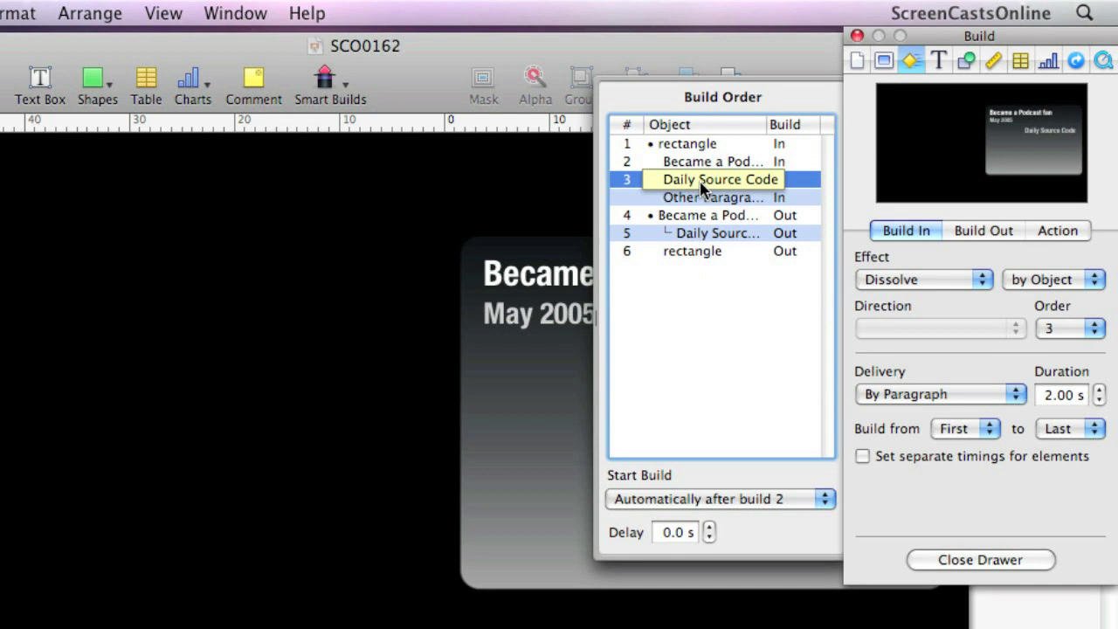
left_click(700, 196)
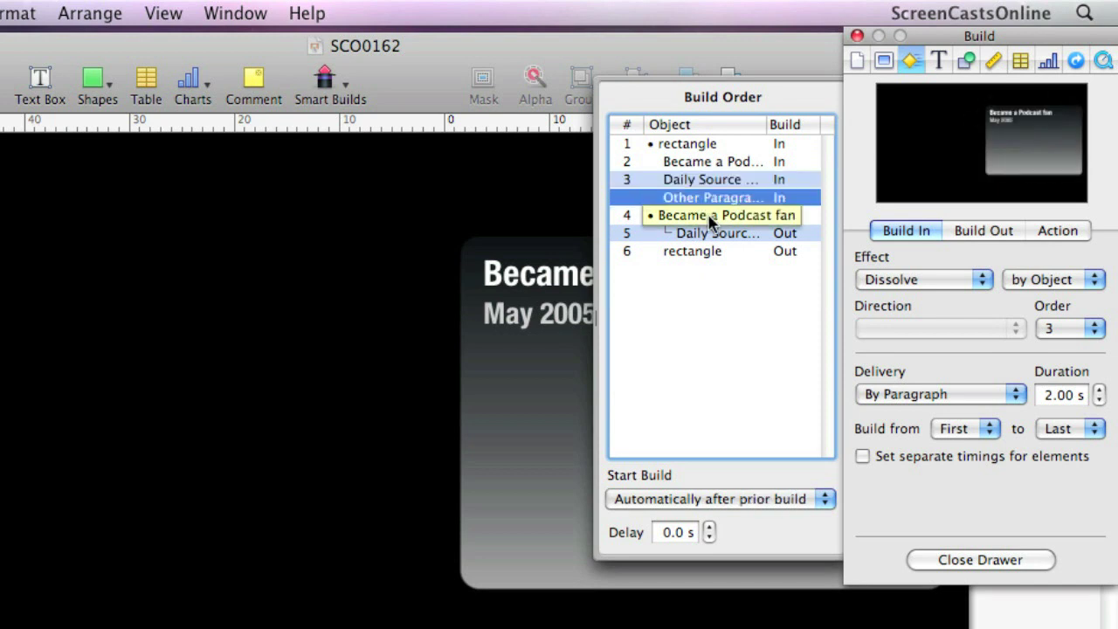
left_click(710, 220)
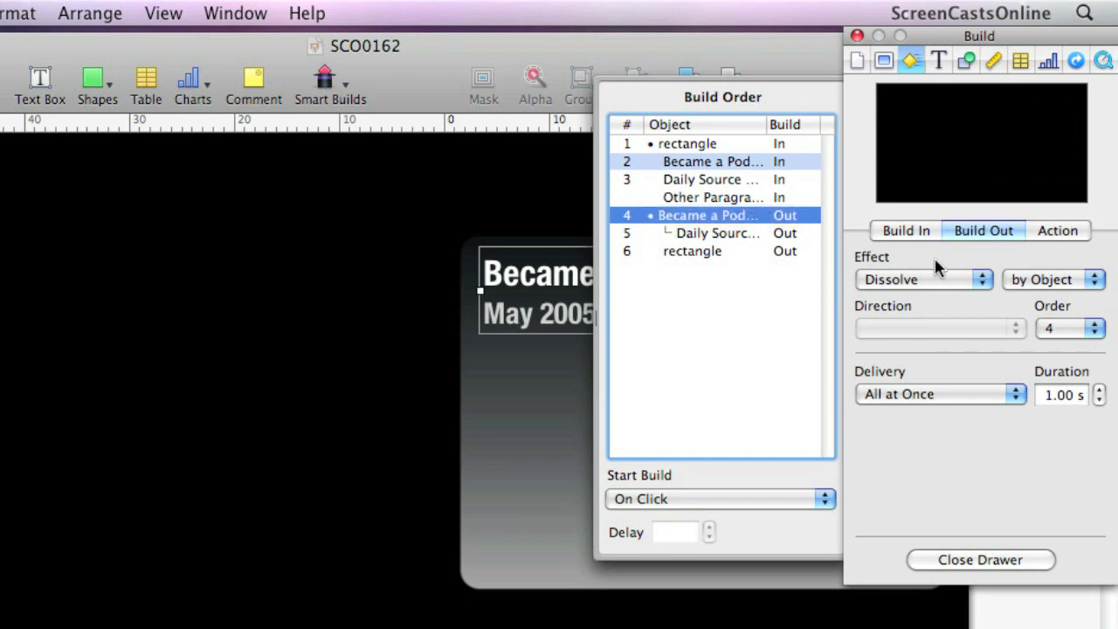
left_click(749, 236)
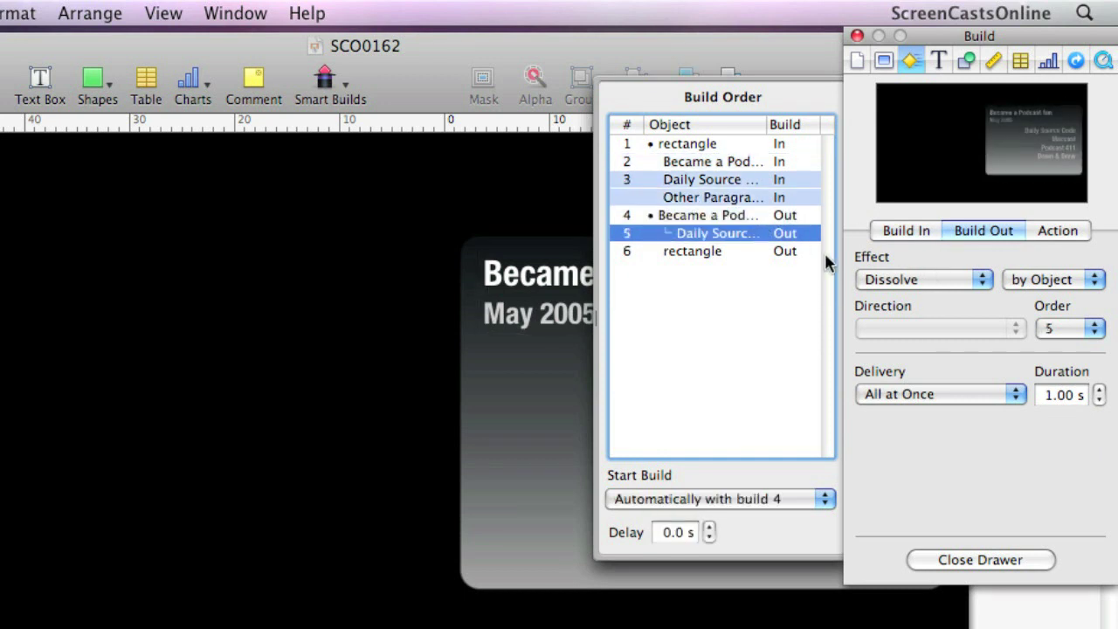
left_click(782, 255)
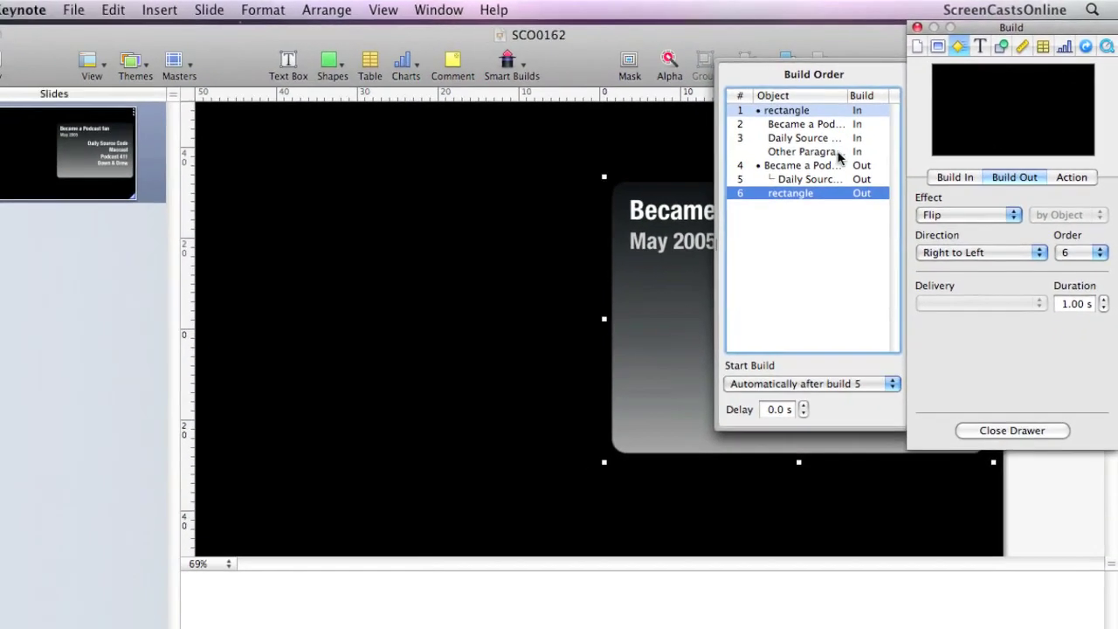
left_click(814, 107)
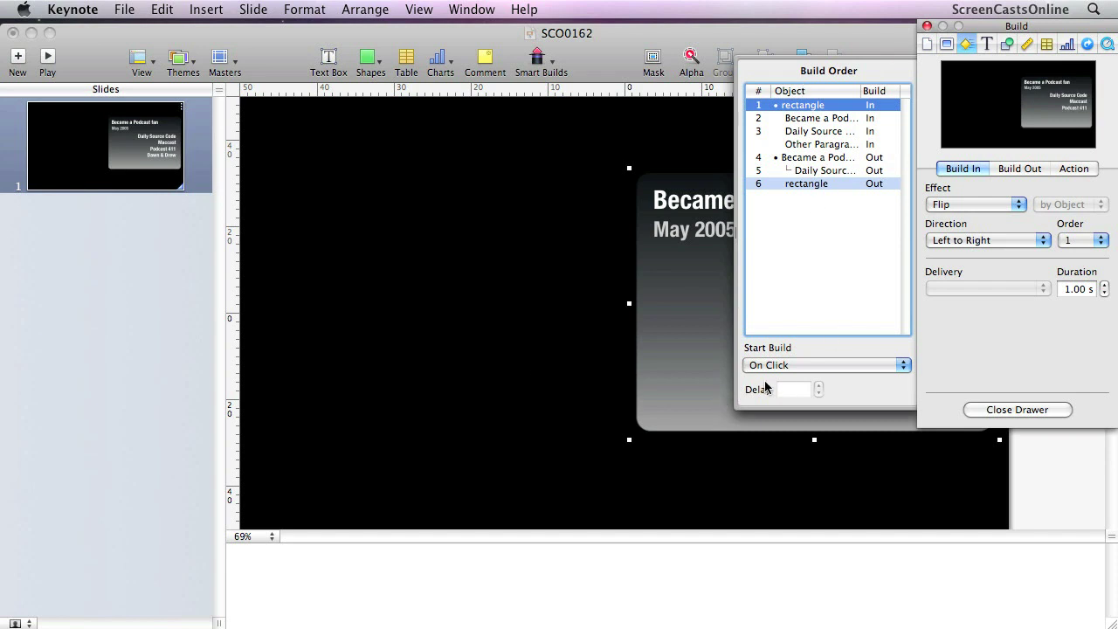
left_click(928, 26)
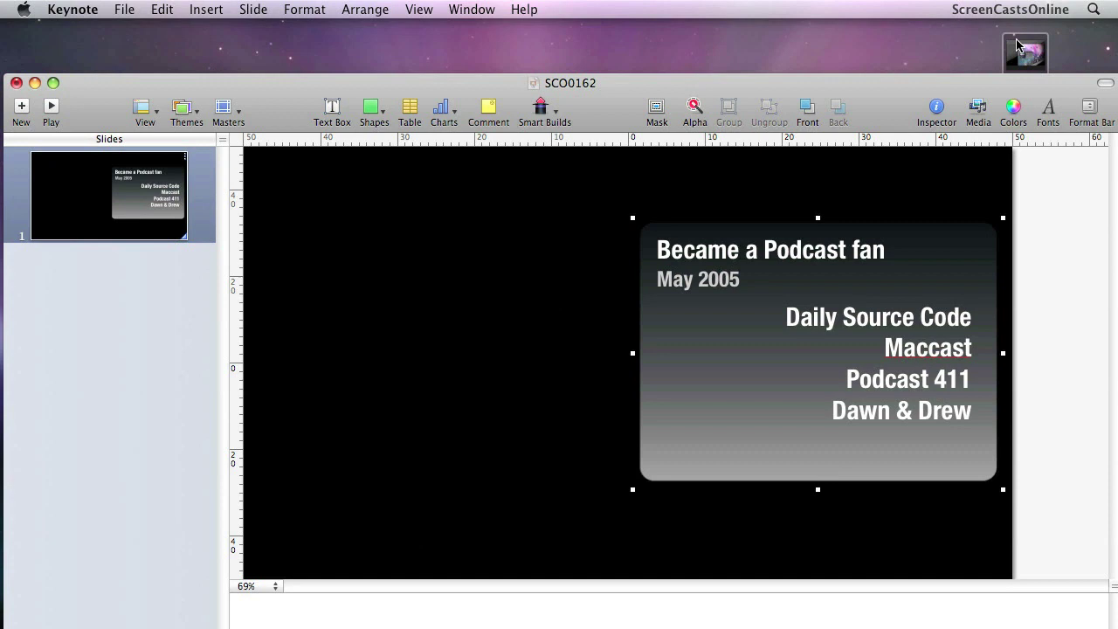
Add the timeline movie to the slide, shift it left and down, and send it backward
left_click_drag(1016, 45, 445, 338)
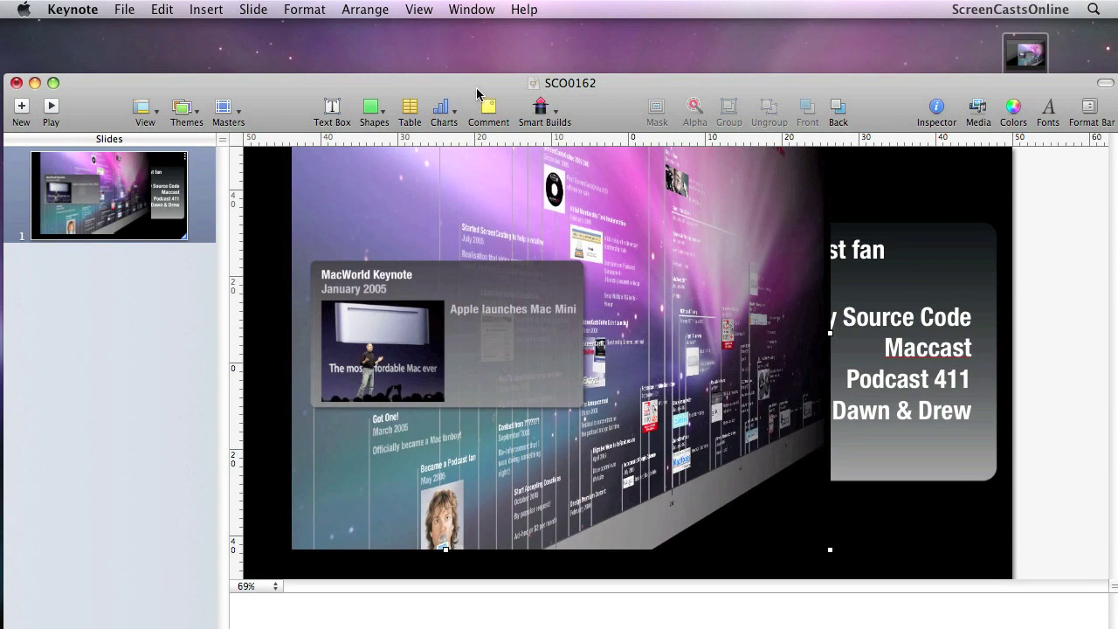
left_click_drag(476, 91, 469, 33)
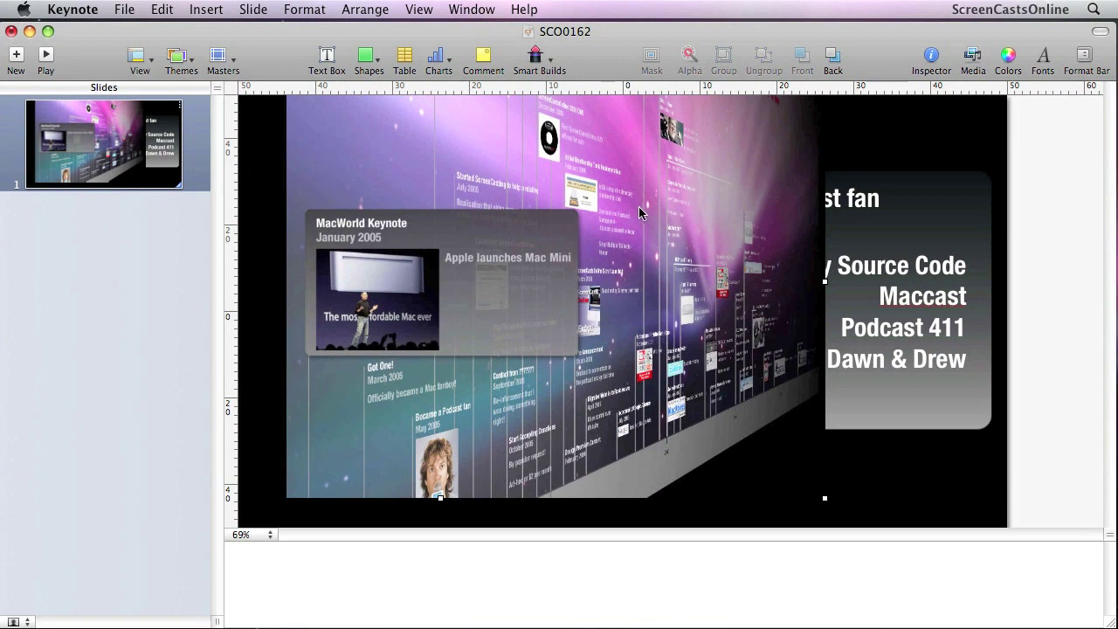
left_click_drag(639, 206, 631, 239)
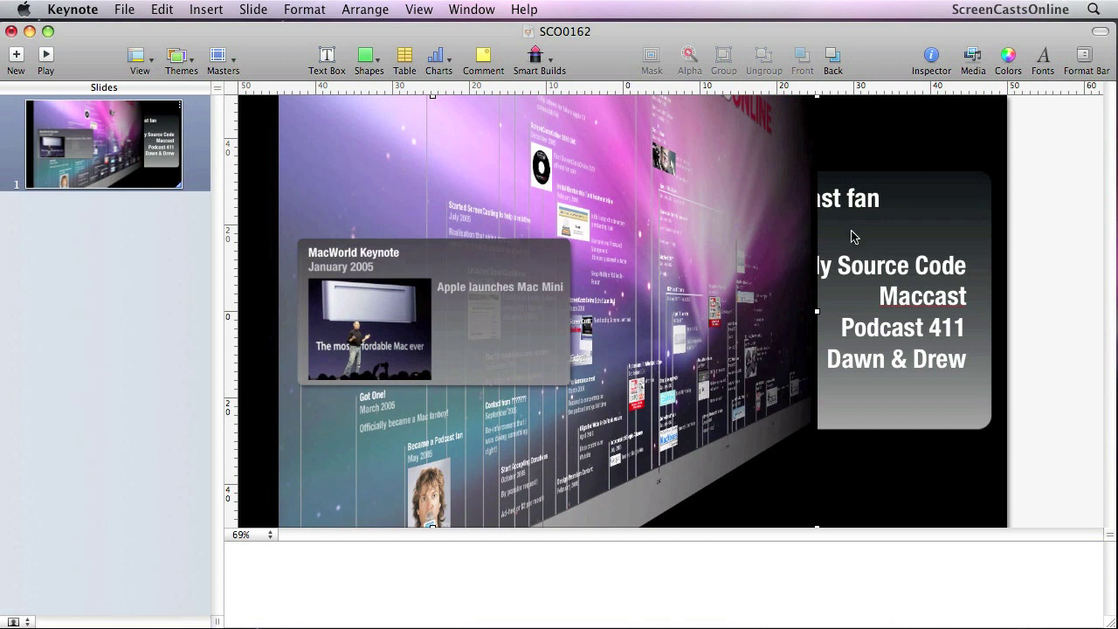
left_click(834, 59)
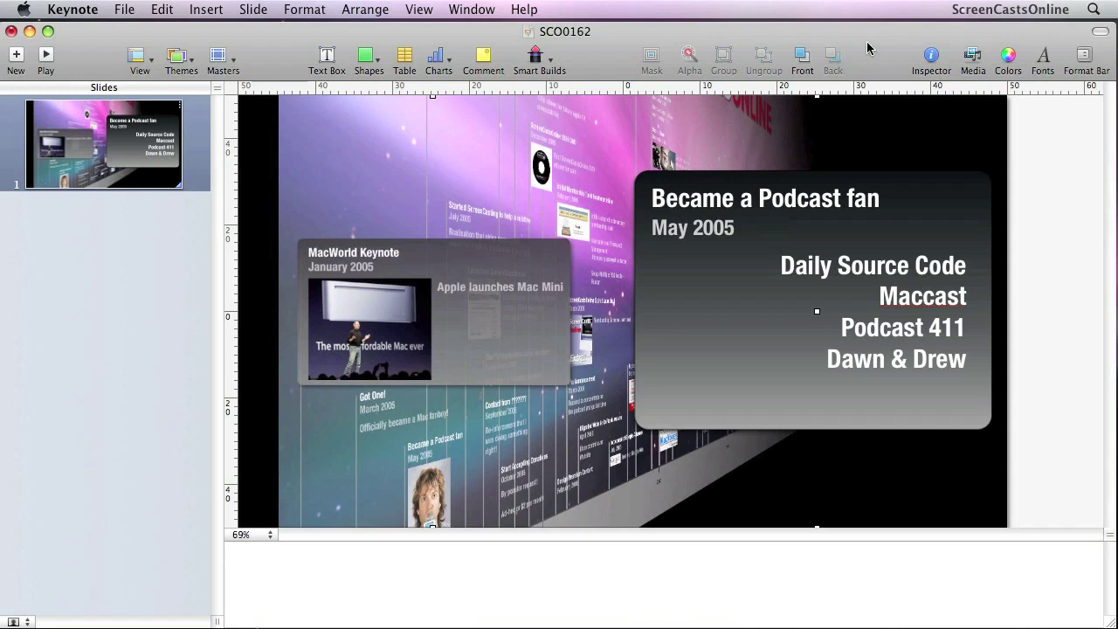
In the Inspector's QuickTime settings, pull the movie's stop point back to 00:00:15.31
left_click(932, 57)
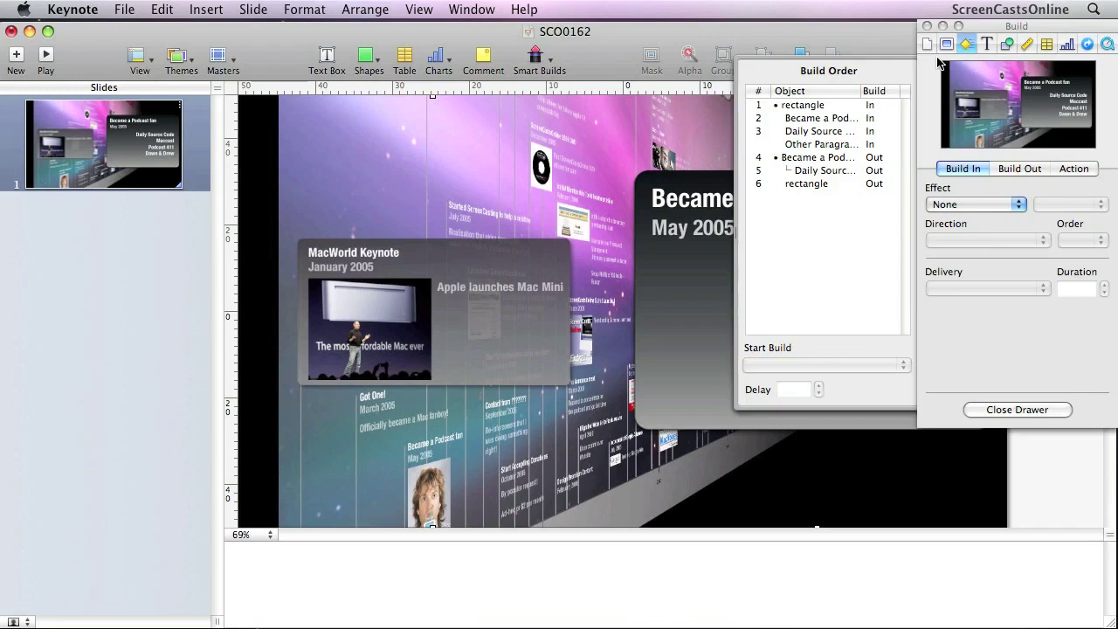
left_click(1108, 44)
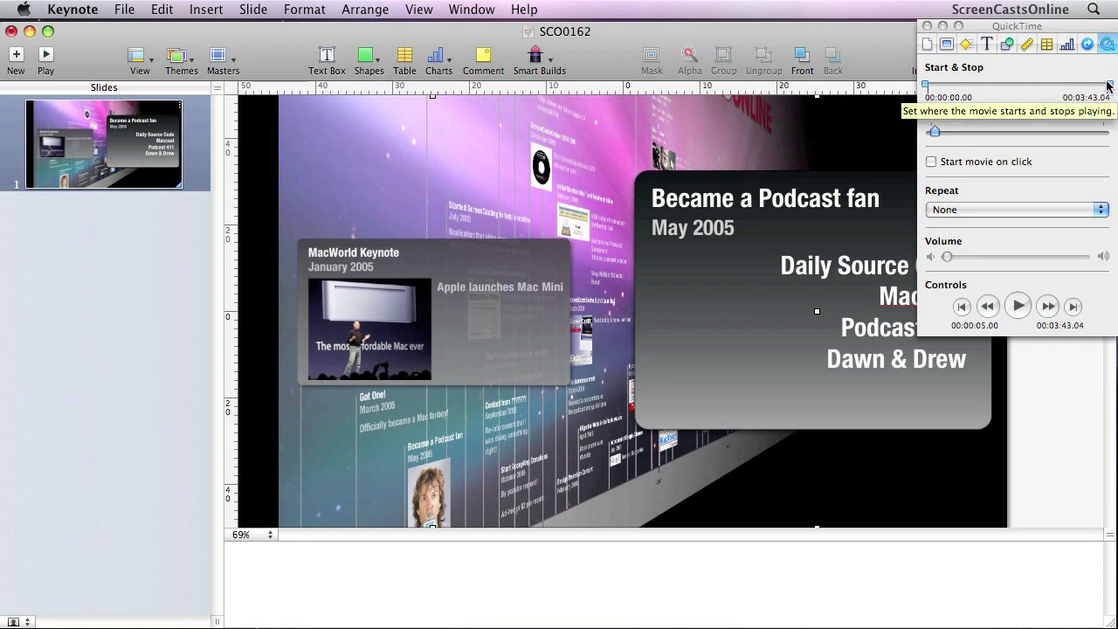
left_click_drag(1109, 86, 942, 85)
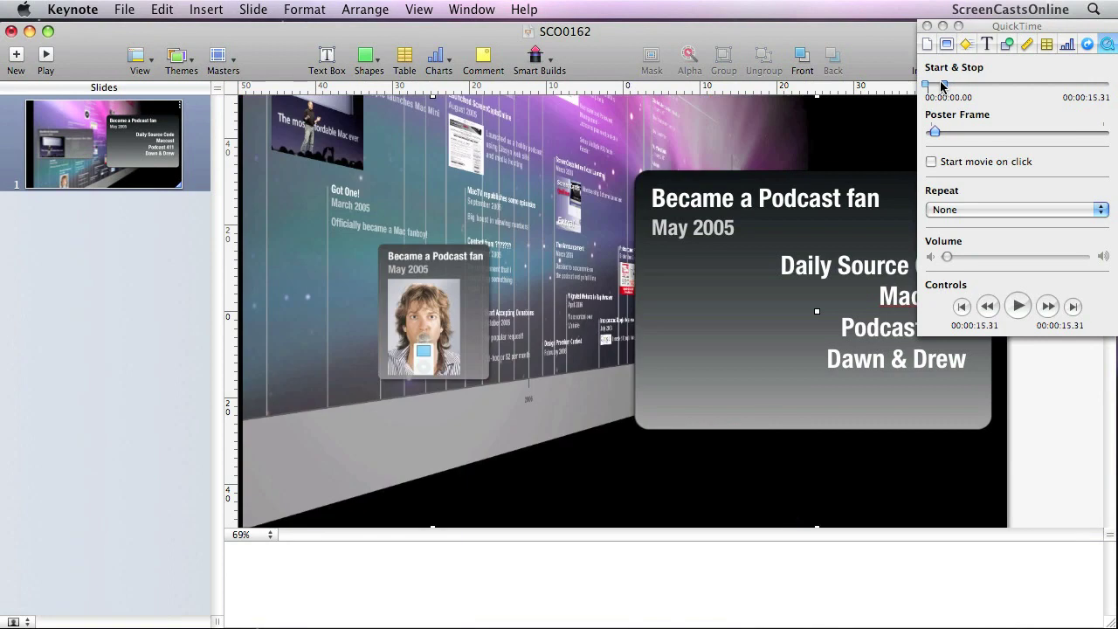
left_click_drag(942, 85, 942, 85)
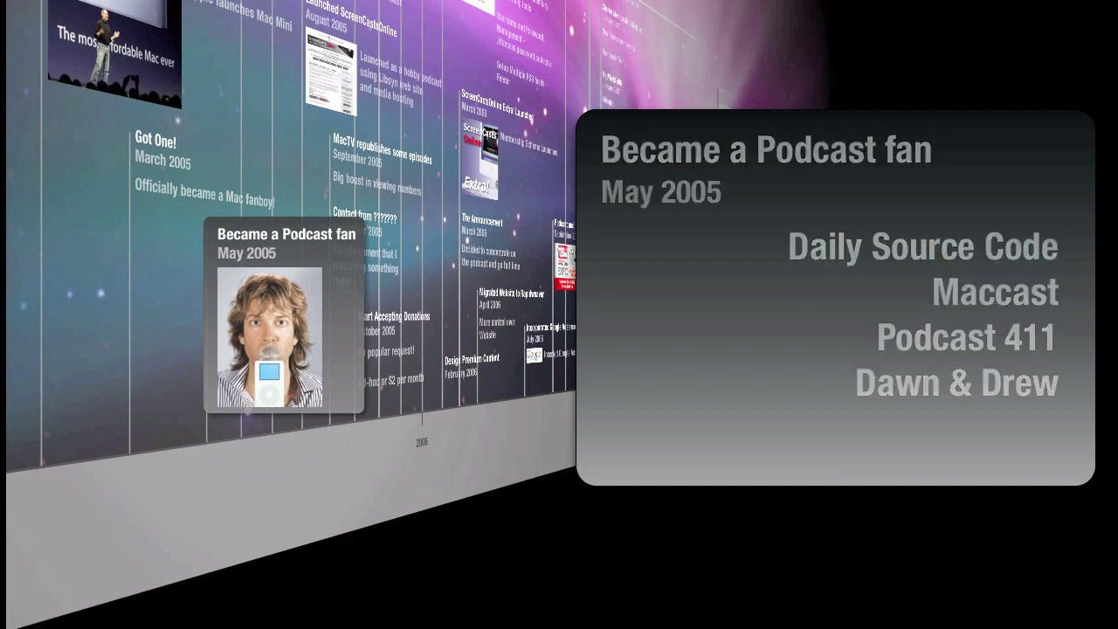
key("Escape")
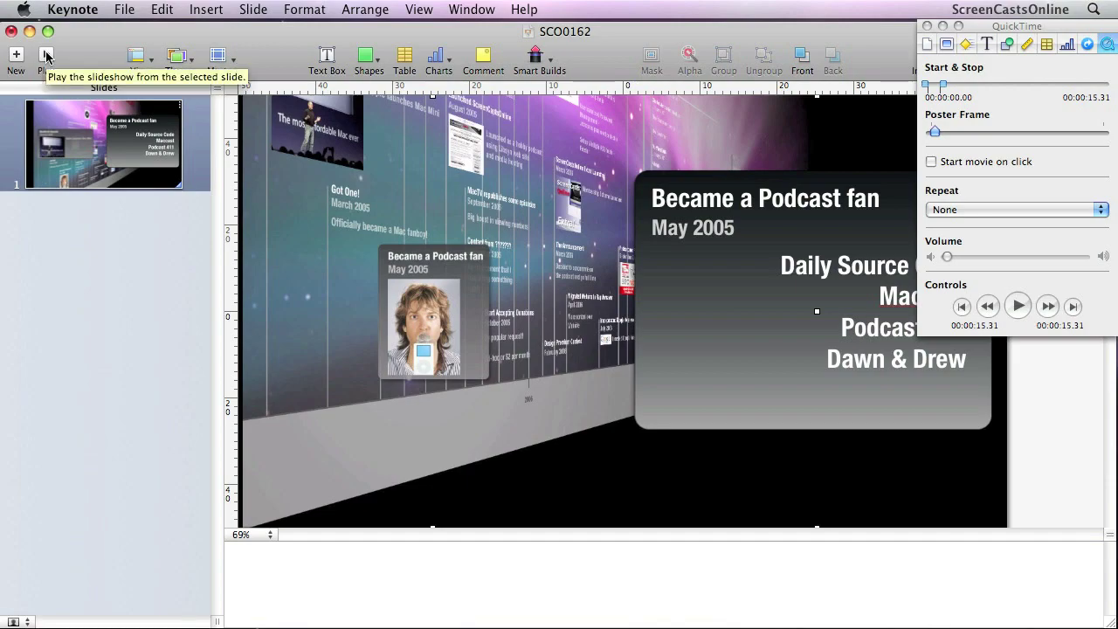
Duplicate slide 1 and trim slide 2's movie to play from 00:00:15.31 to 00:00:19.68
right_click(76, 136)
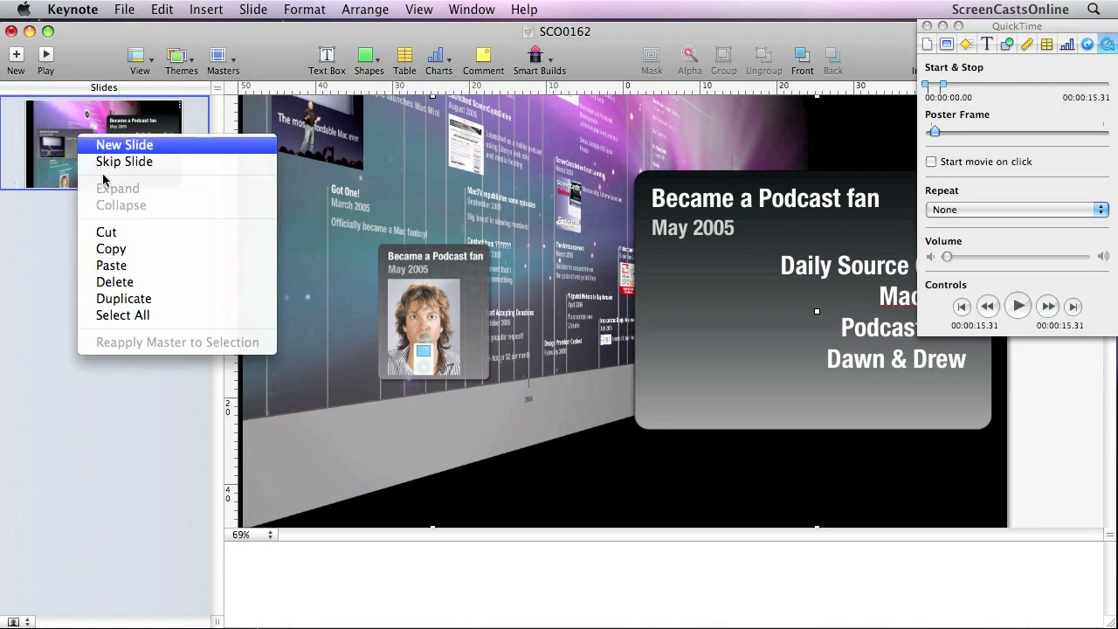
left_click(116, 298)
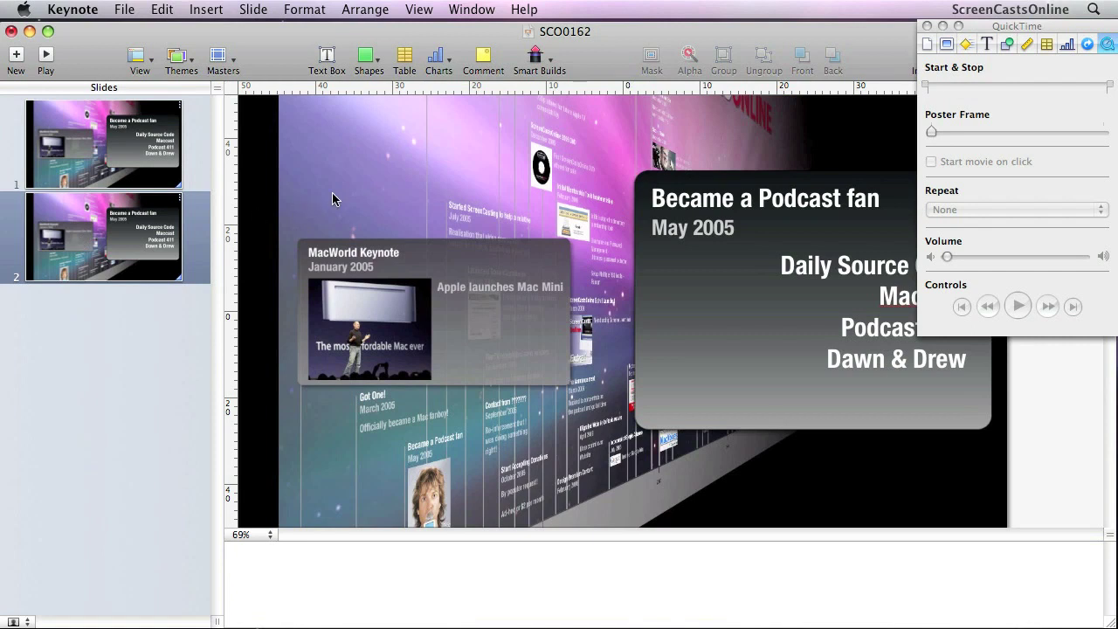
left_click(370, 178)
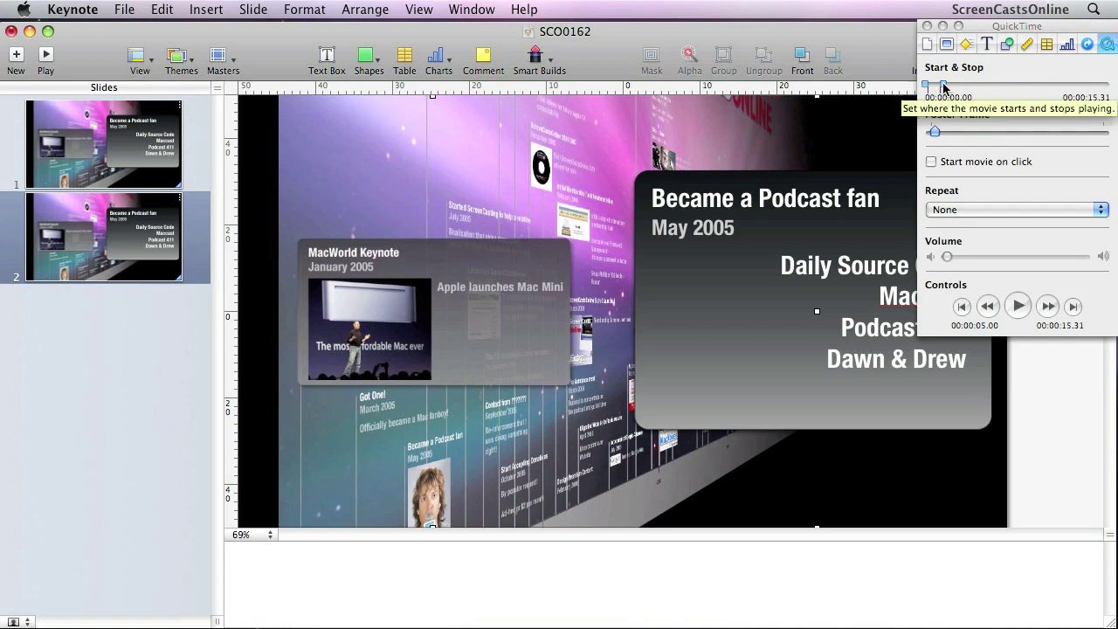
left_click_drag(944, 85, 948, 86)
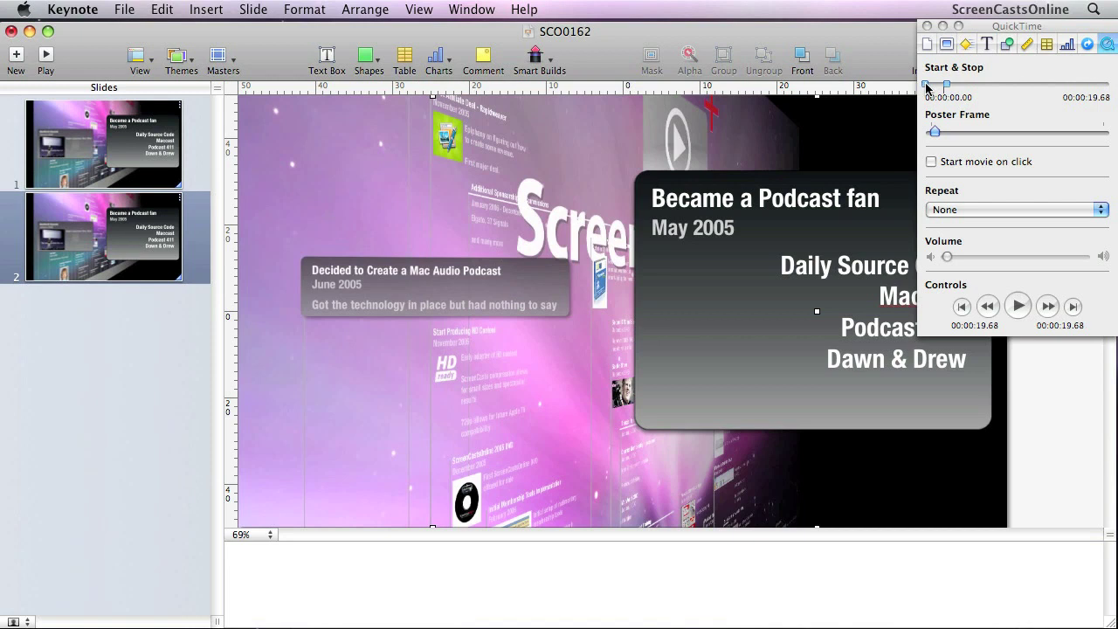
left_click_drag(928, 85, 938, 85)
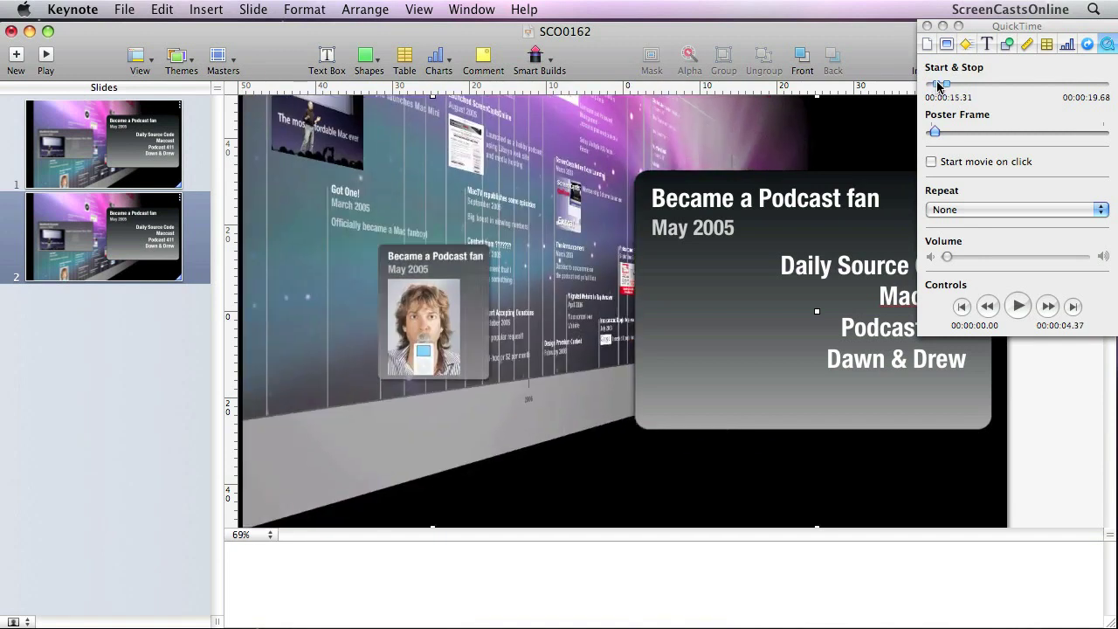
Retitle slide 2's panel 'Decided to Create a Mac Podcast – June 2005' and nudge the movie's stop point
left_click(756, 206)
double_click(756, 206)
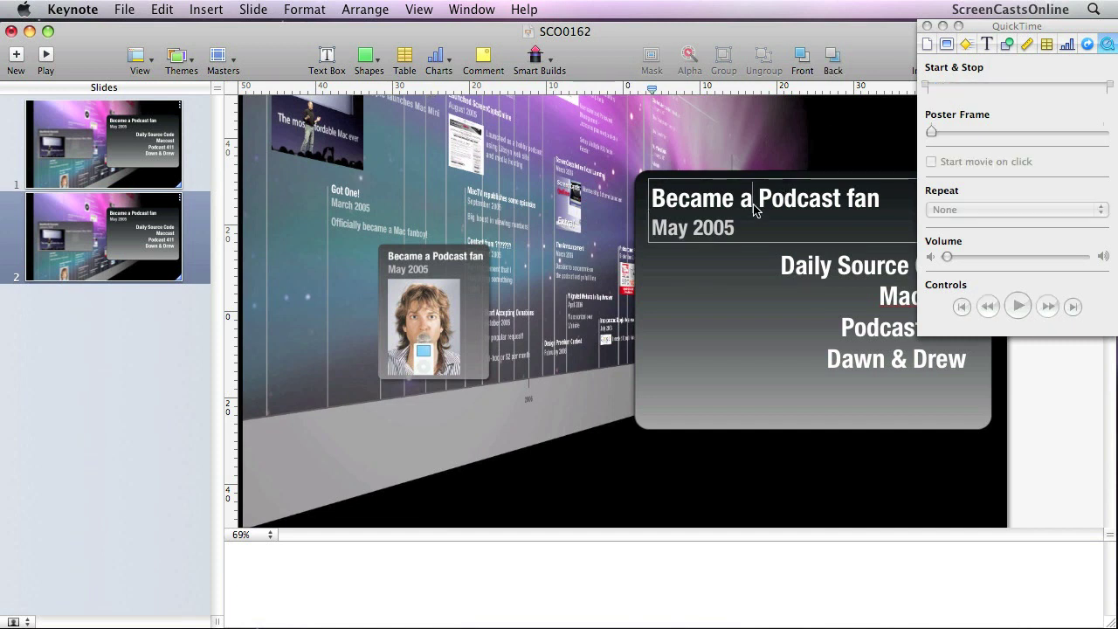
left_click(567, 178)
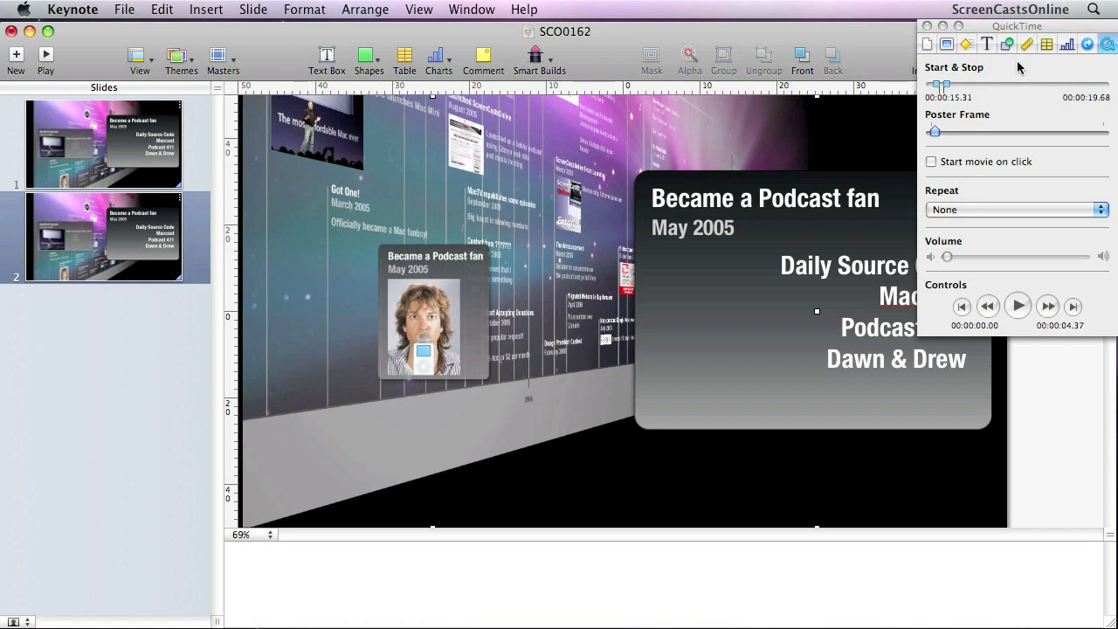
left_click_drag(953, 90, 950, 88)
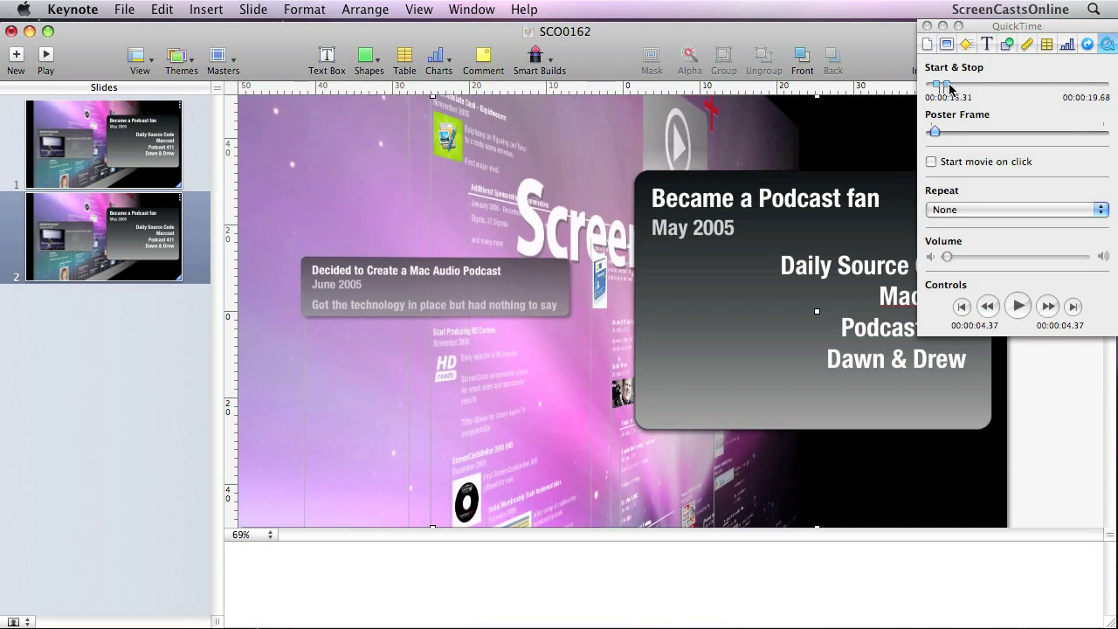
left_click(759, 240)
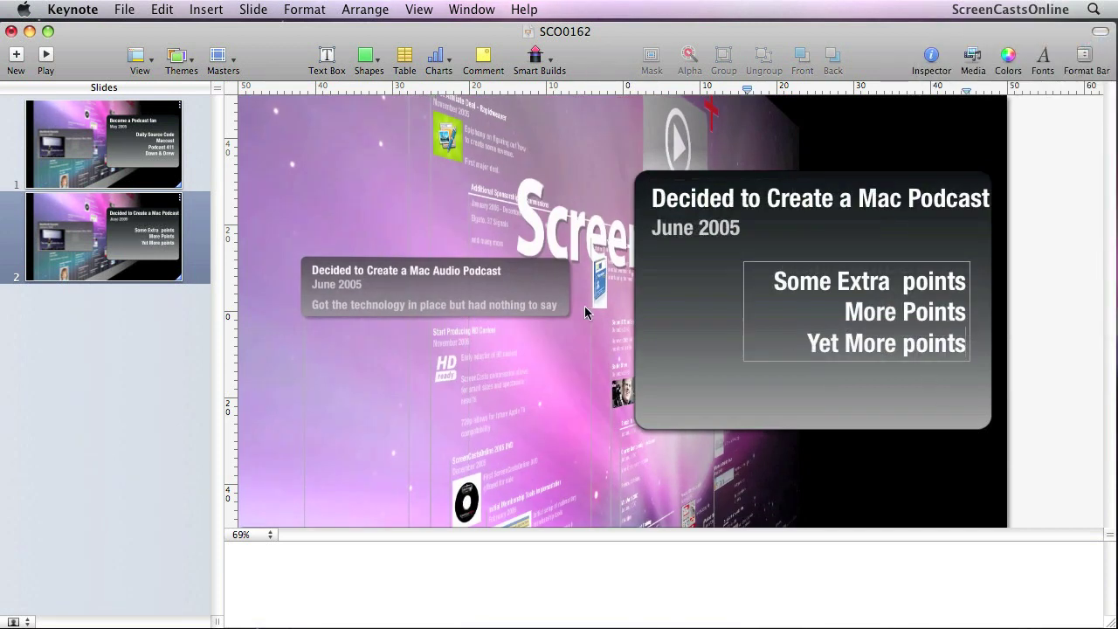
left_click(102, 156)
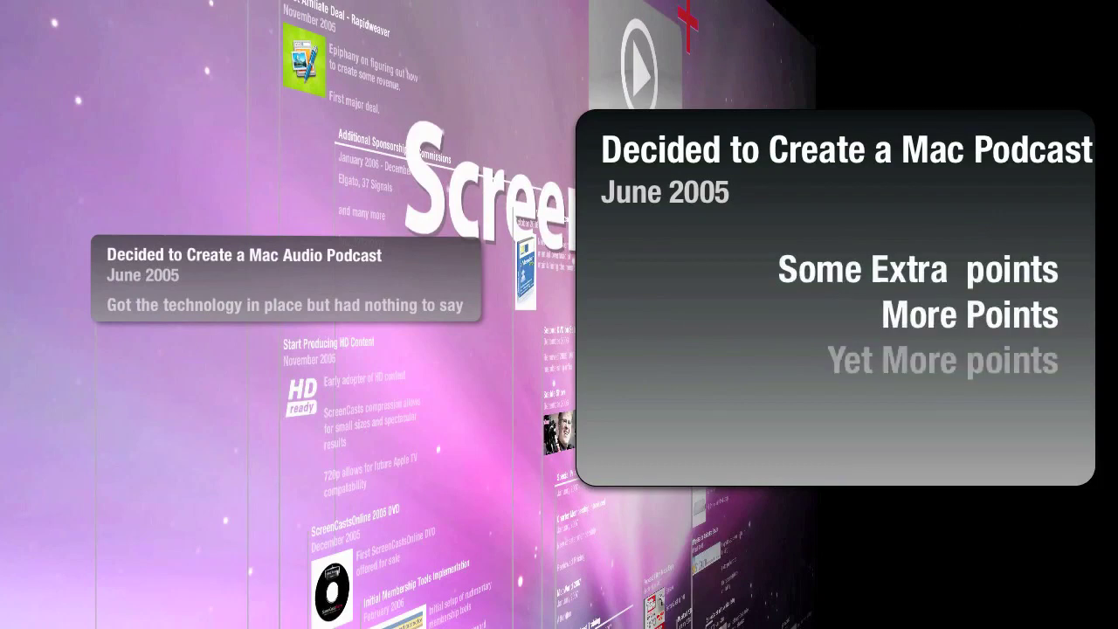
key("Escape")
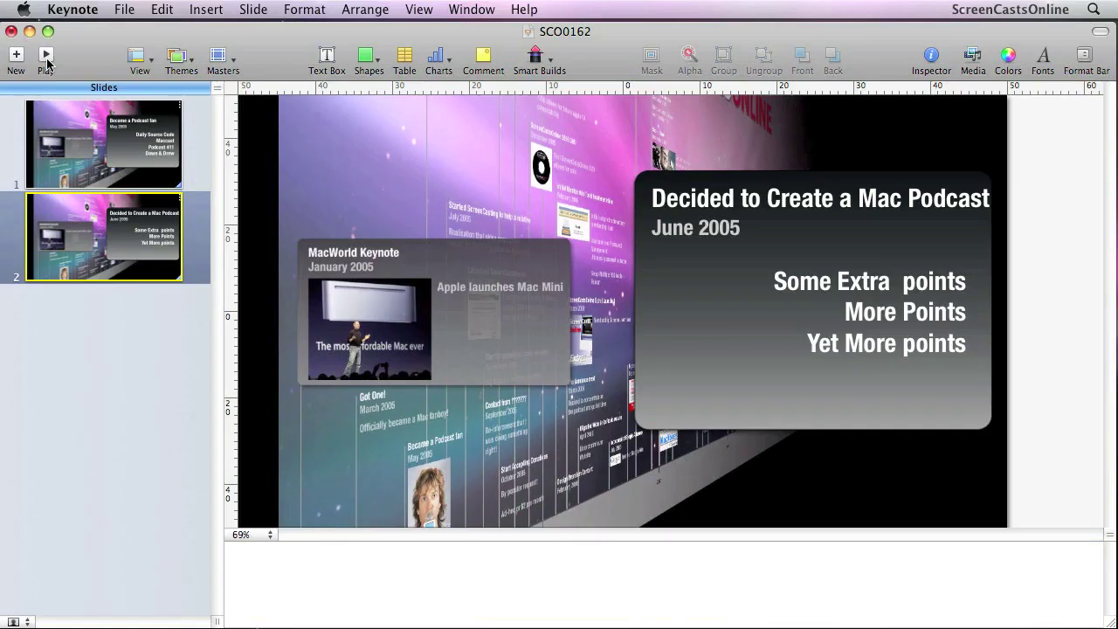